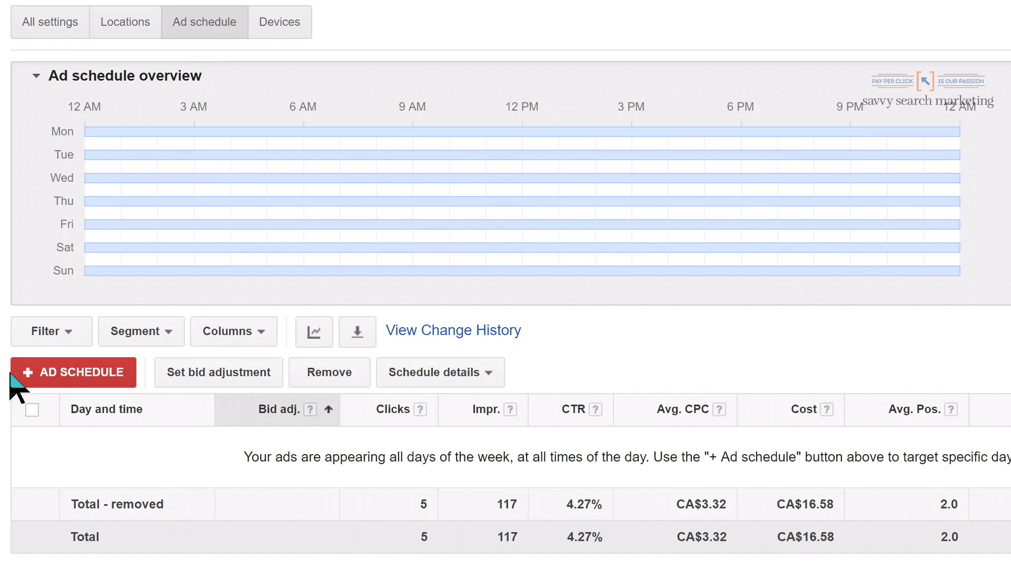
Start a custom ad schedule with a Monday–Friday block from 8 AM to 12 PM
left_click(81, 371)
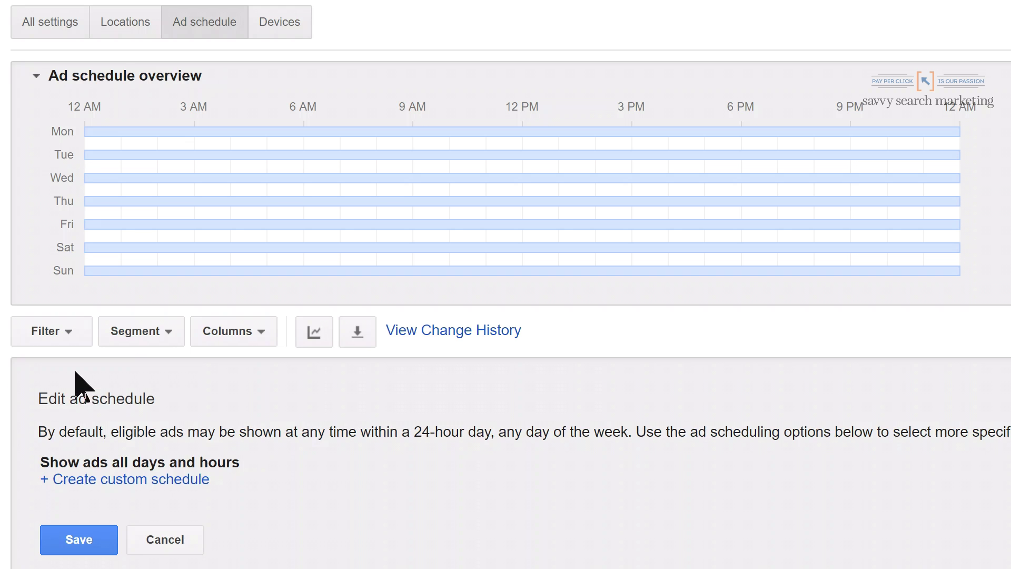
scroll(300, 450, "down", 2)
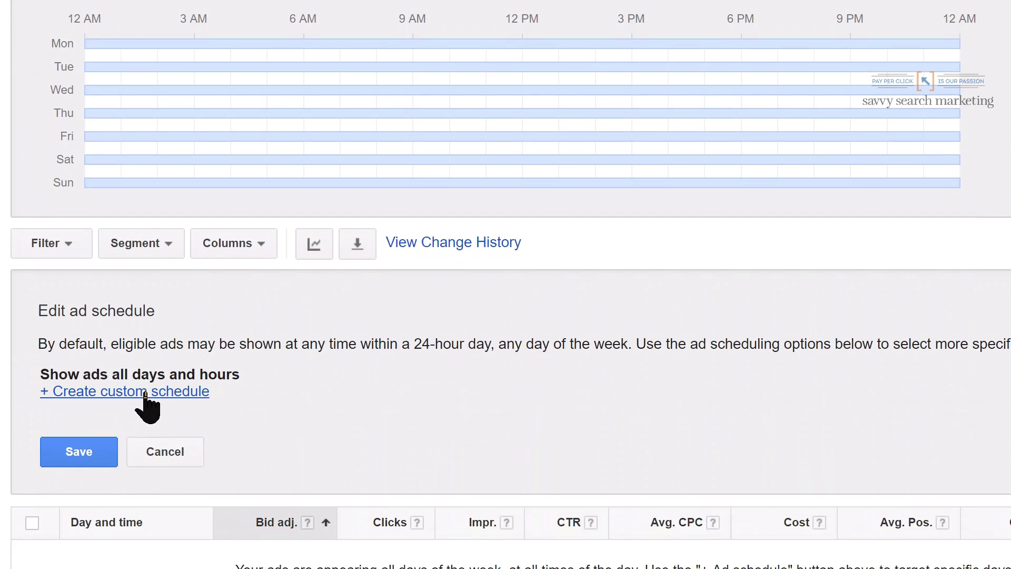
left_click(144, 392)
scroll(527, 443, "down", 2)
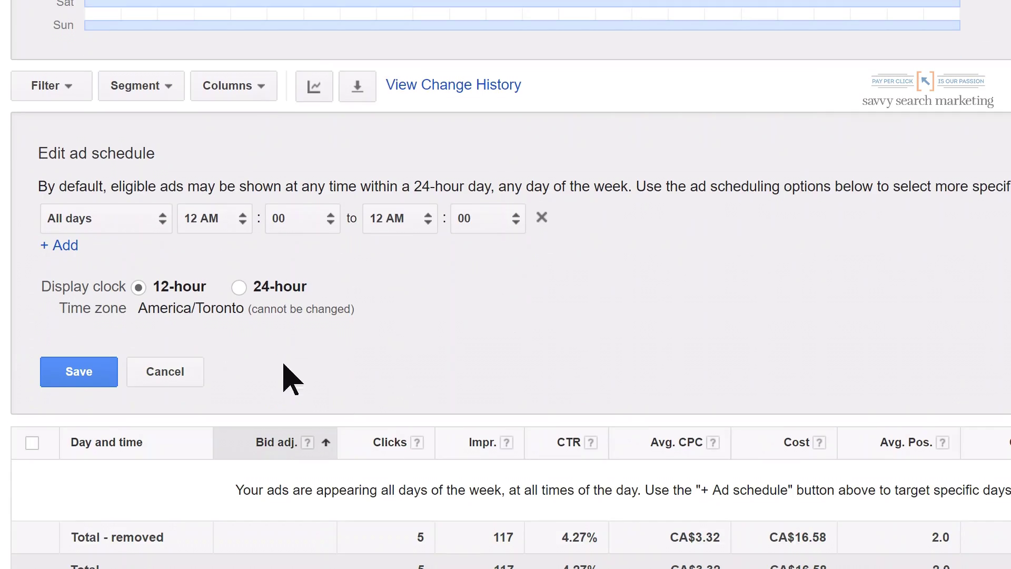
left_click(163, 222)
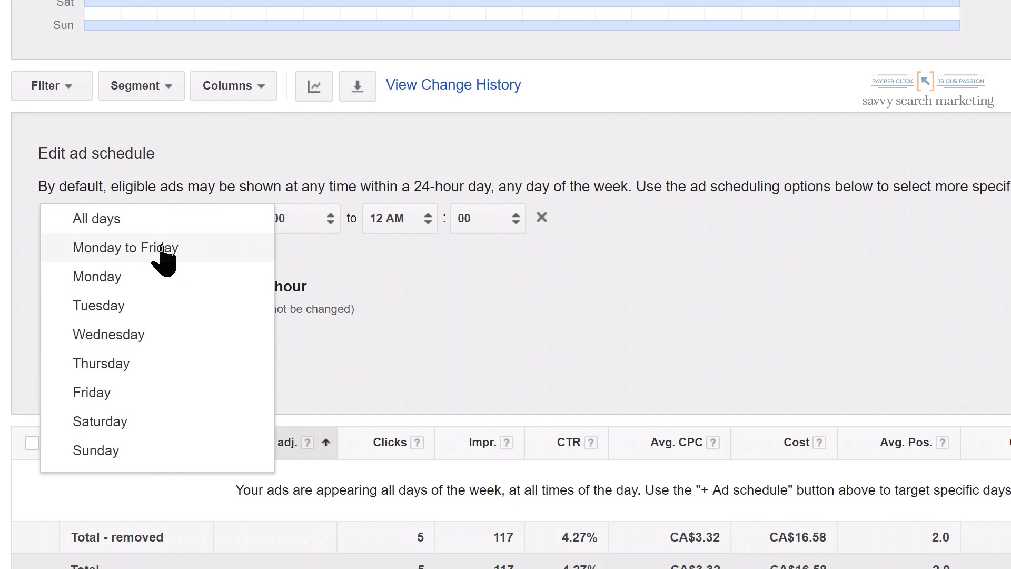
left_click(159, 247)
left_click(241, 219)
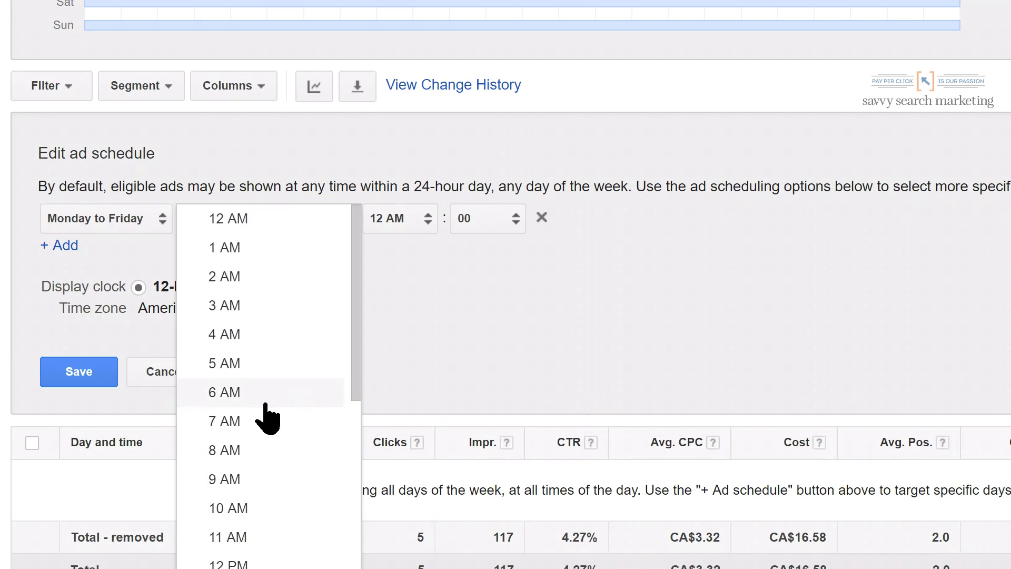
left_click(257, 450)
left_click(419, 218)
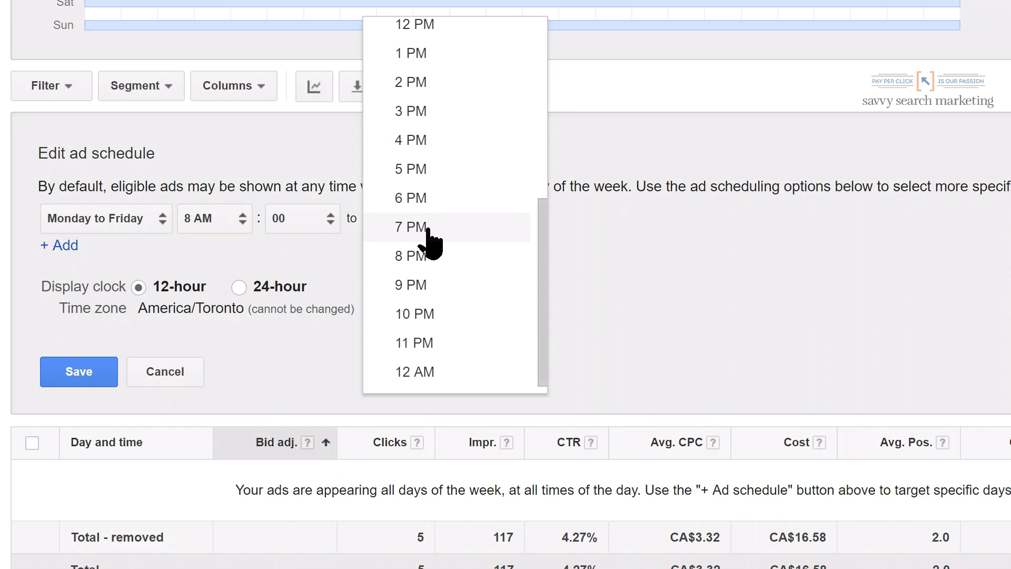
scroll(450, 182, "up", 2)
scroll(448, 158, "up", 1)
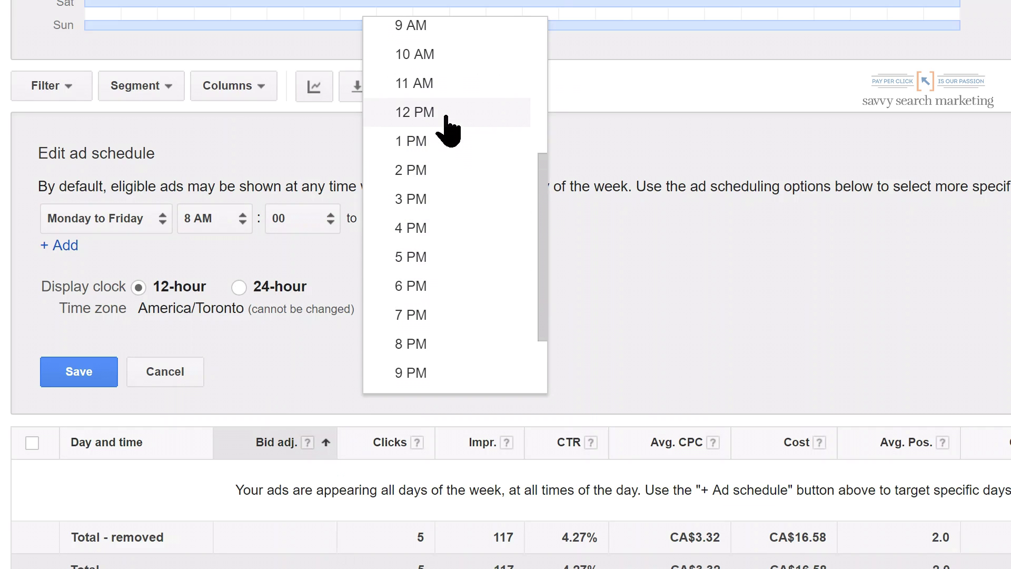
left_click(442, 113)
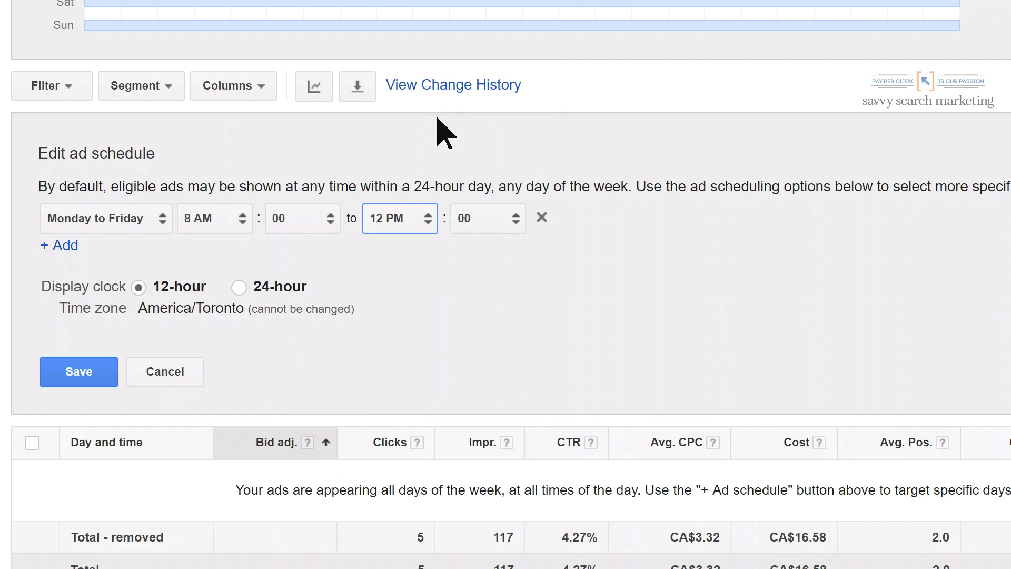
Add a second Monday–Friday schedule row starting at 12 PM and ending at 9 PM
left_click(62, 245)
left_click(162, 255)
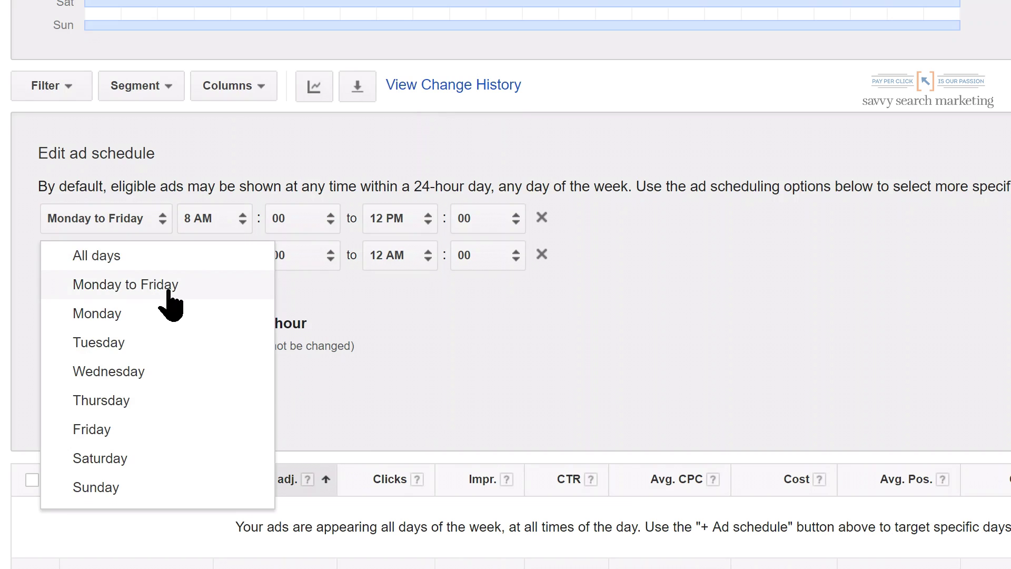
left_click(162, 284)
left_click(241, 255)
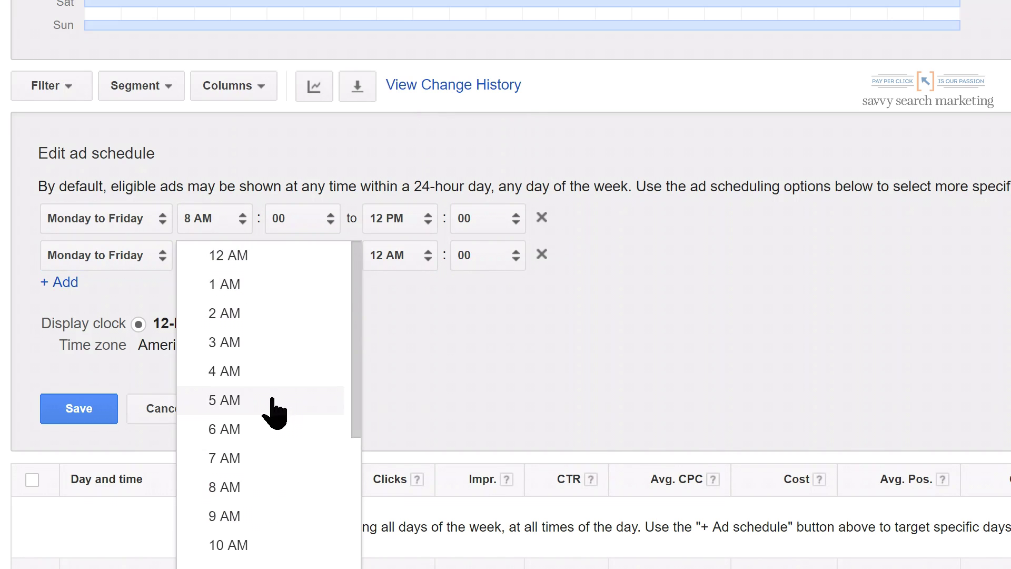
scroll(277, 411, "down", 3)
left_click(229, 515)
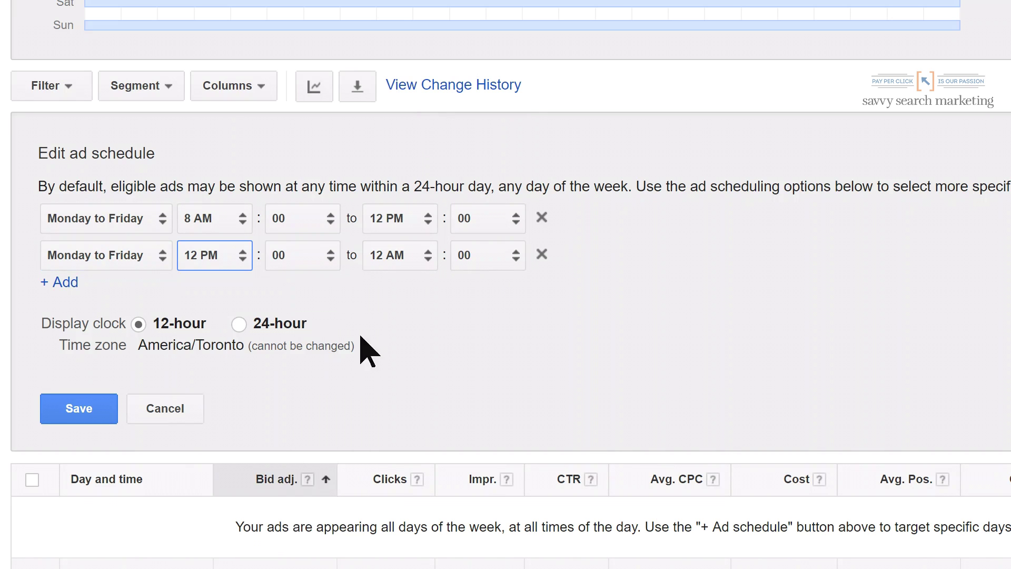
left_click(426, 255)
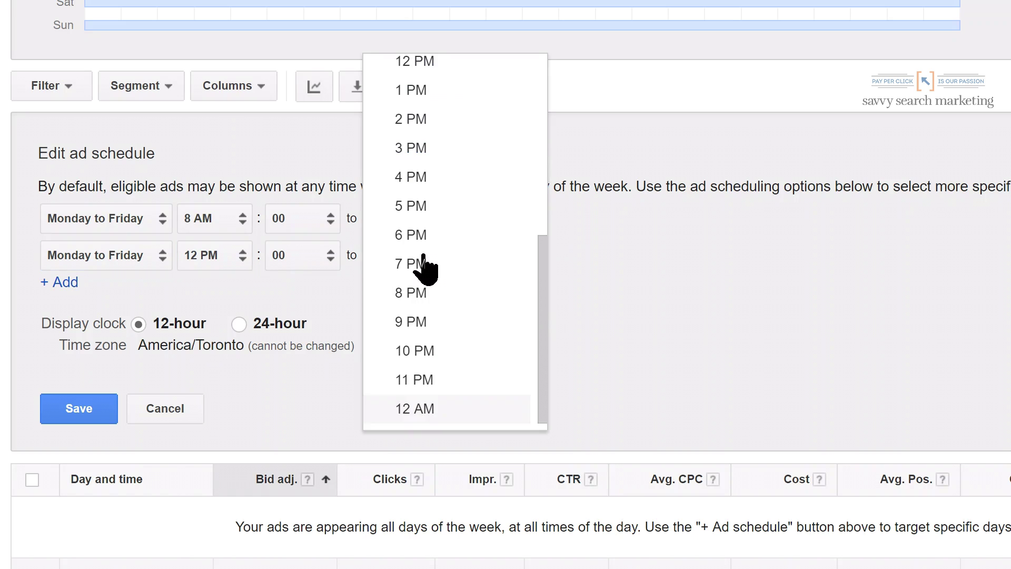
left_click(430, 322)
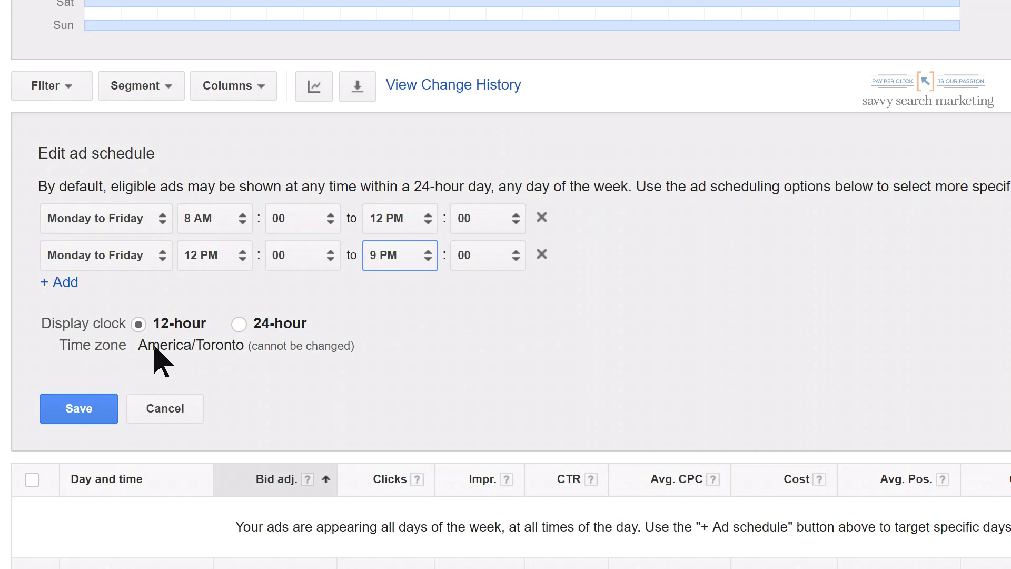
Save the edited ad schedule with both weekday time blocks
left_click(78, 408)
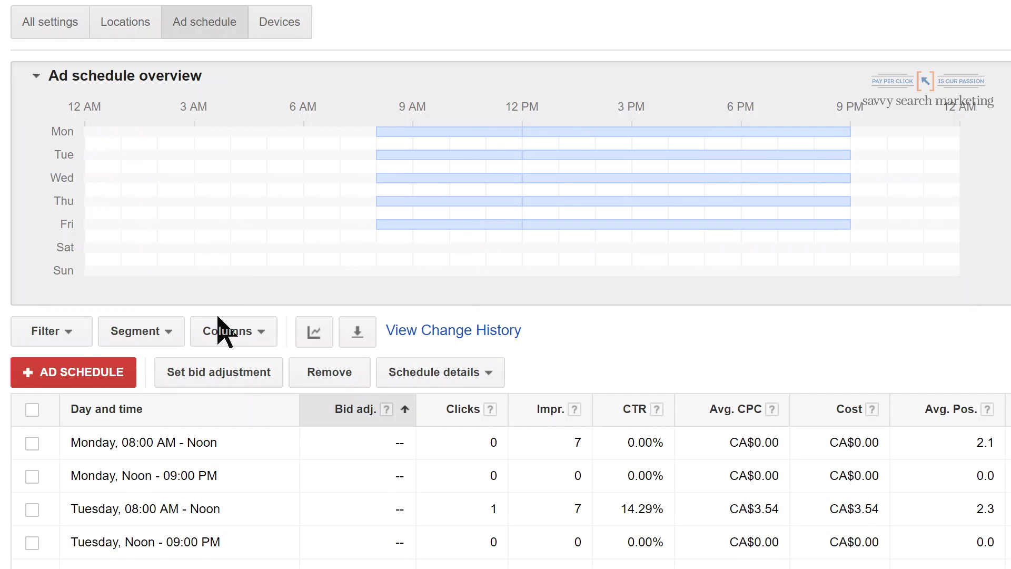
scroll(259, 411, "down", 2)
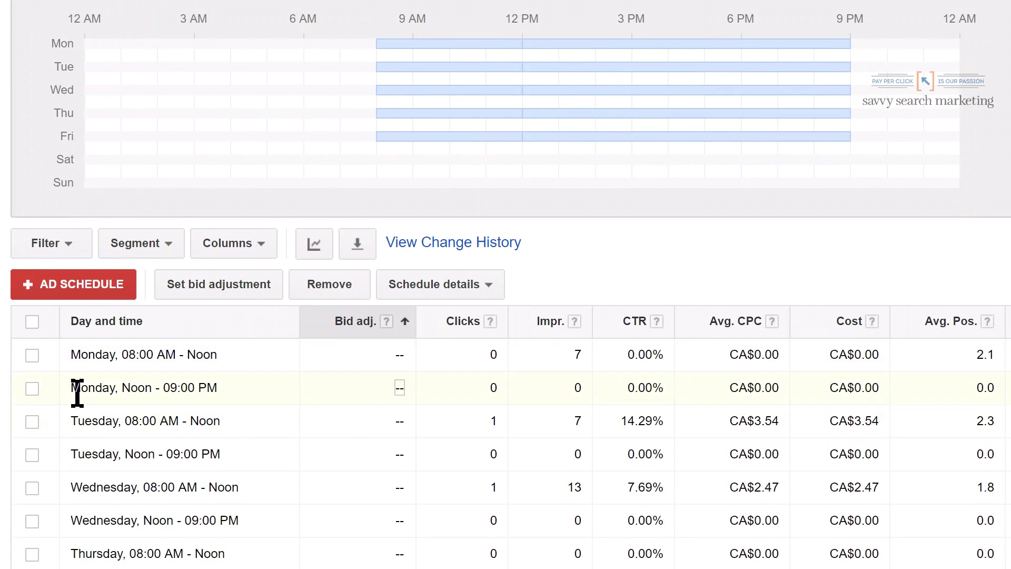
Select the Monday–Friday 08:00 AM–Noon rows and increase their bids by 15%
left_click(32, 355)
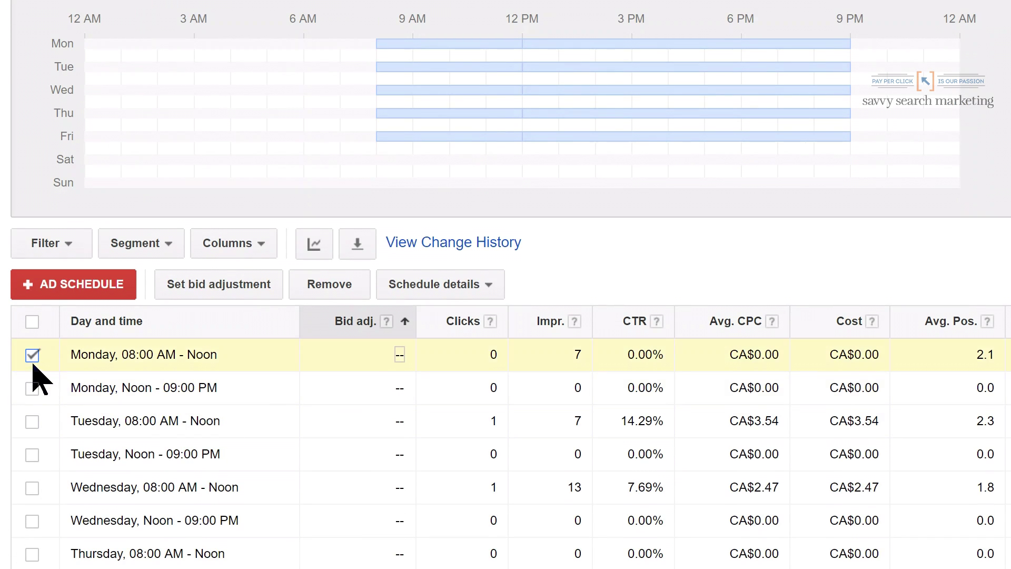
left_click(32, 421)
scroll(32, 426, "down", 2)
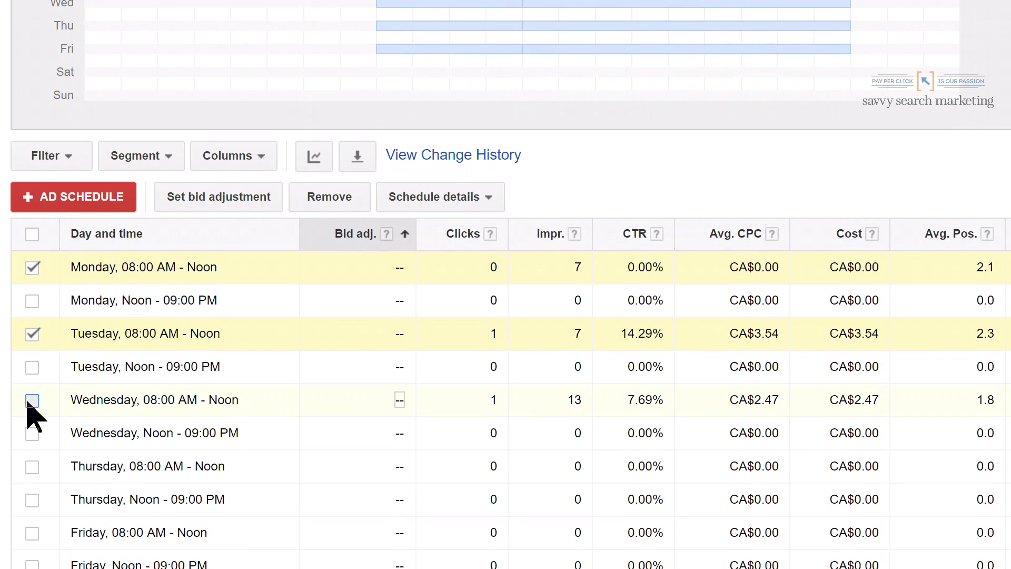
left_click(31, 401)
left_click(32, 466)
scroll(32, 470, "down", 2)
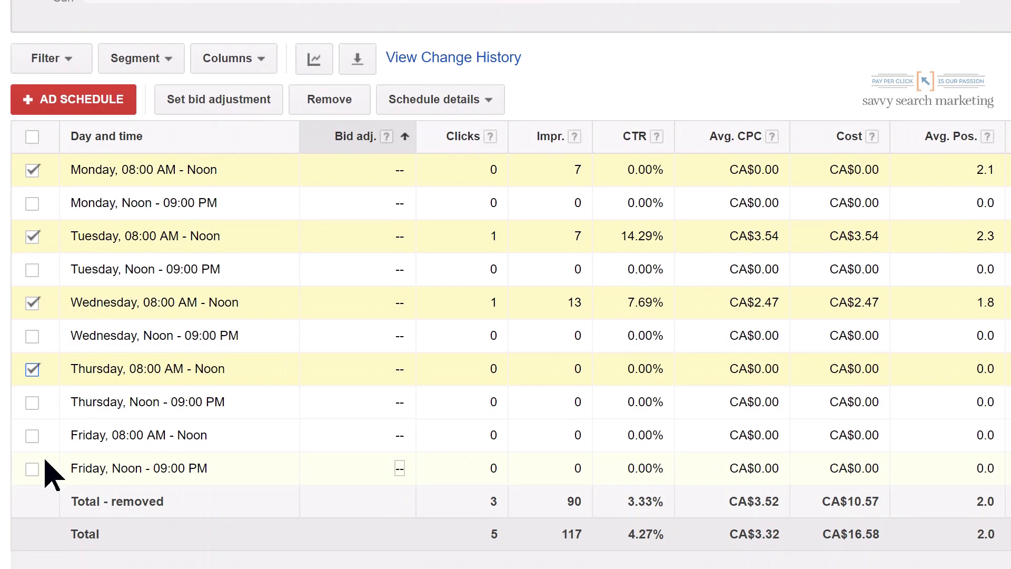
left_click(32, 435)
scroll(237, 418, "up", 4)
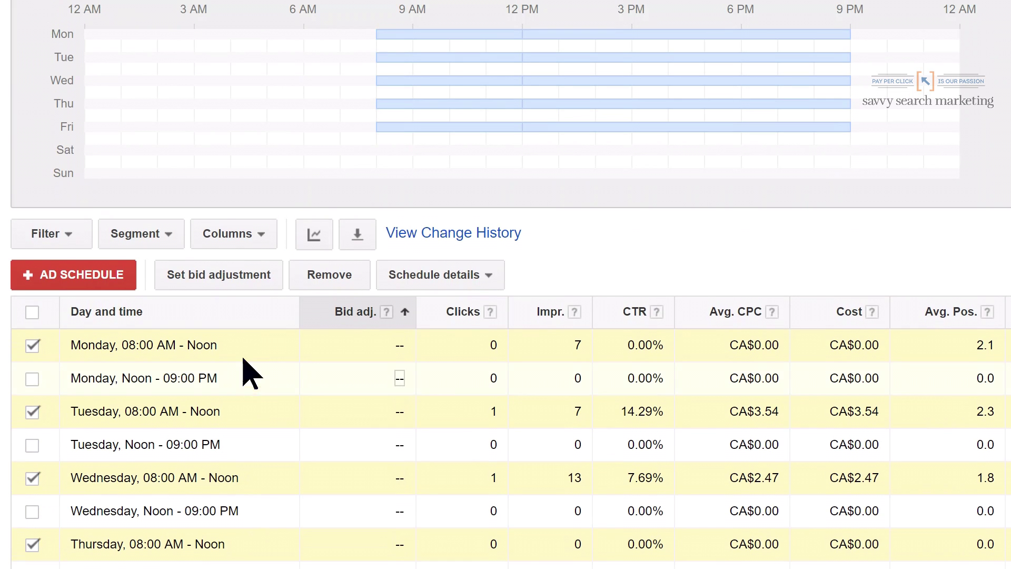
left_click(219, 275)
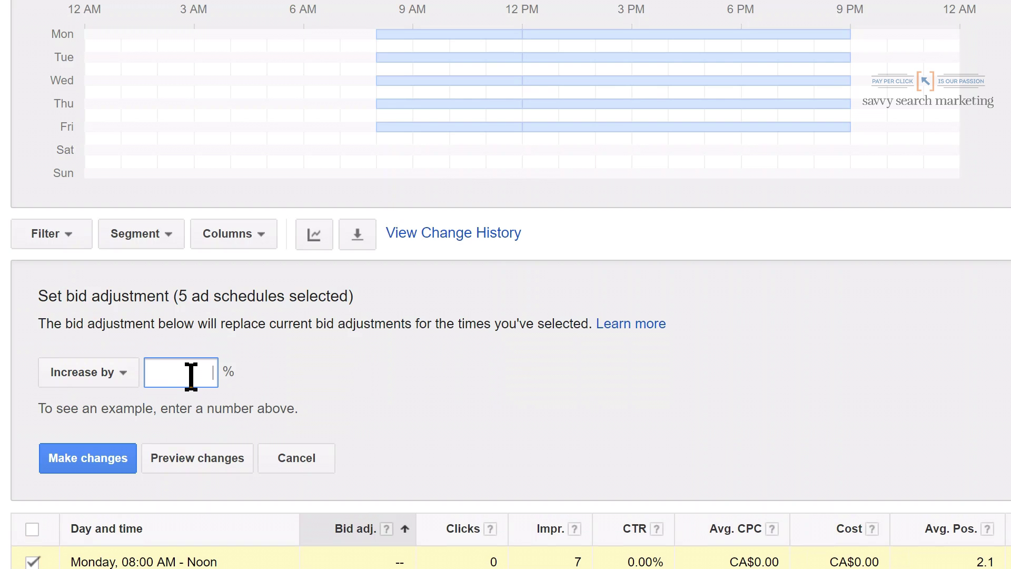
type("15")
left_click(87, 458)
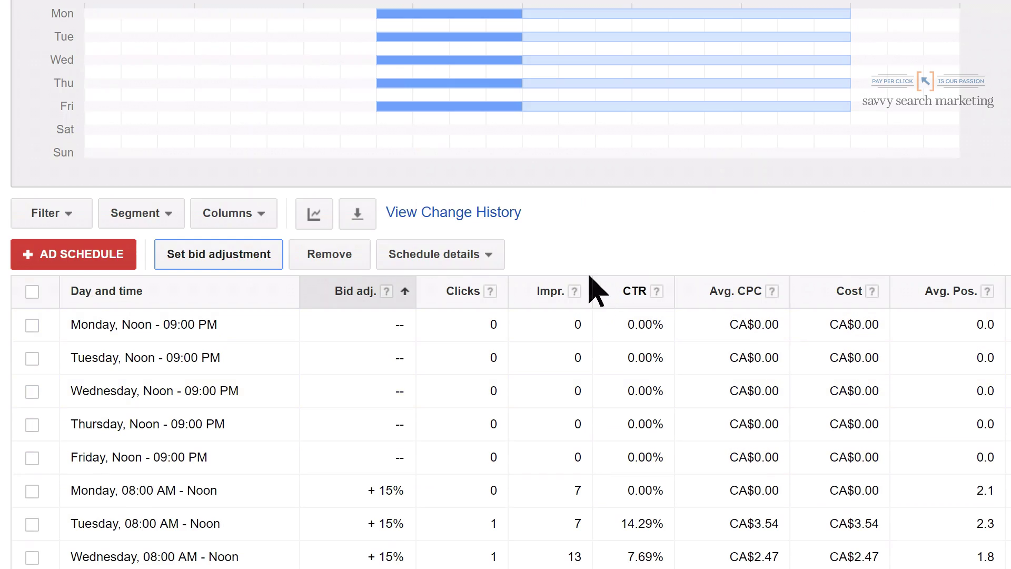
scroll(597, 261, "up", 2)
scroll(592, 230, "up", 2)
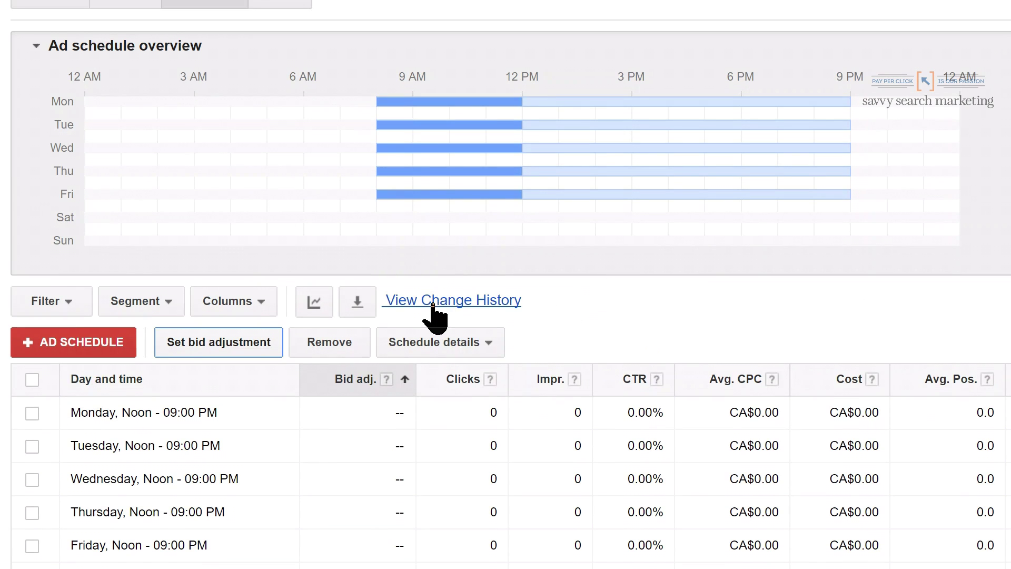
scroll(437, 312, "up", 1)
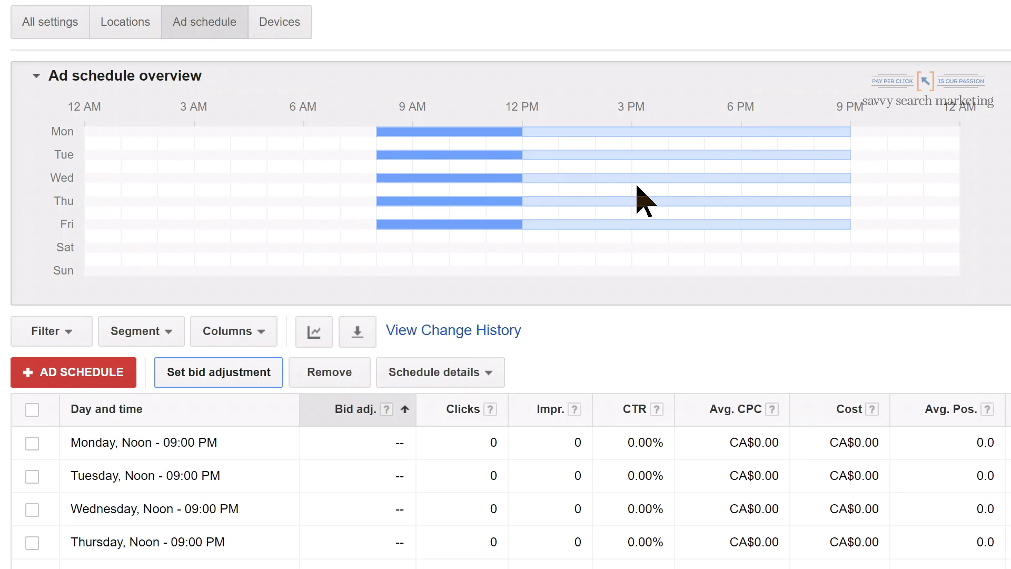
scroll(708, 319, "down", 3)
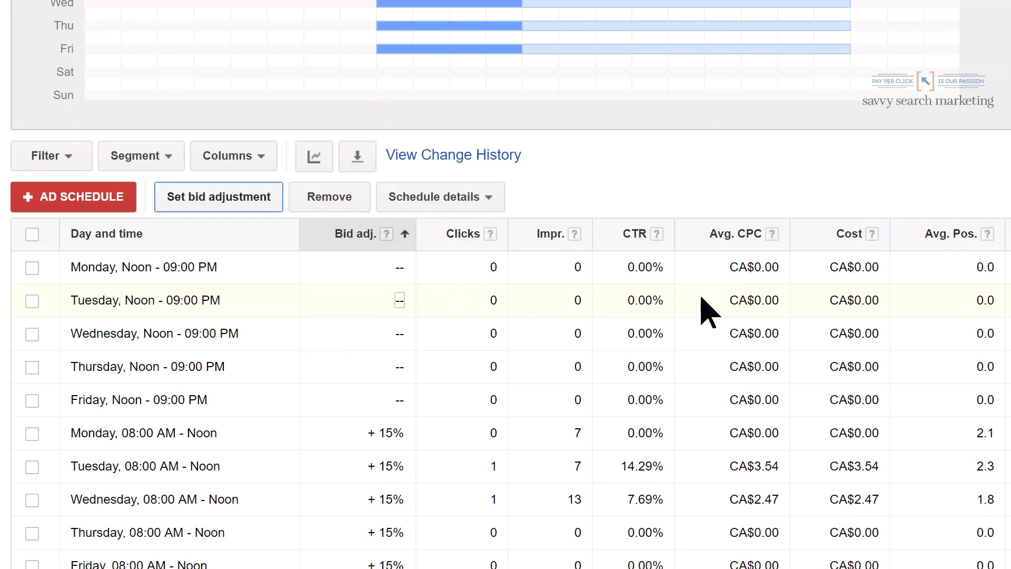
scroll(705, 310, "up", 2)
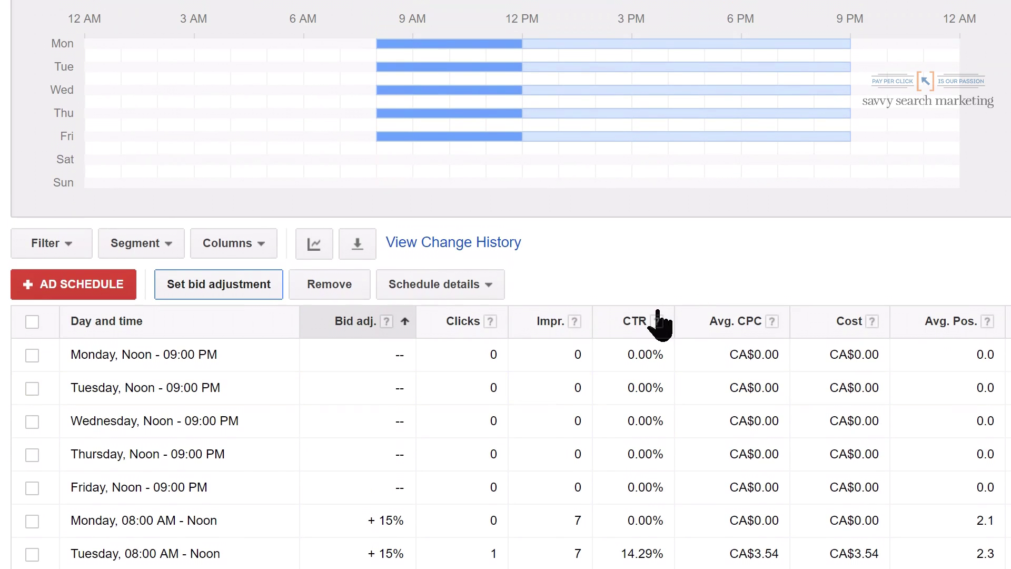